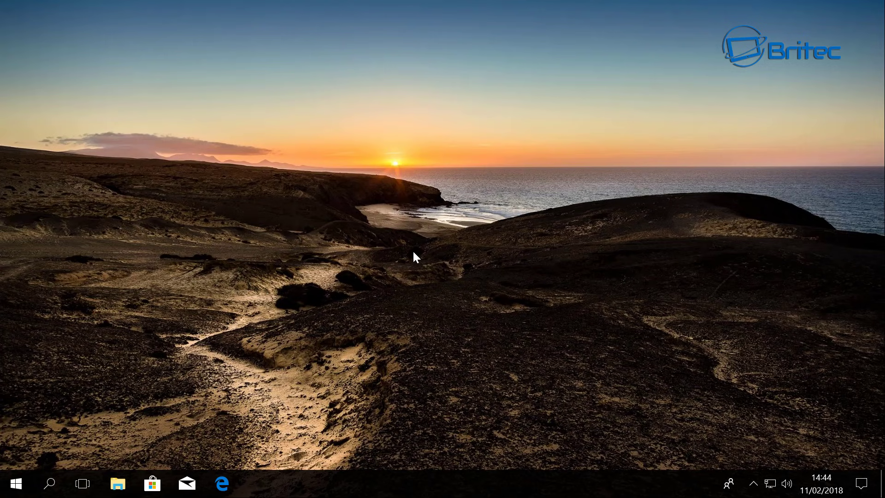
Reach the Themes page of Personalization from the Start menu's Settings
left_click(16, 484)
left_click(16, 420)
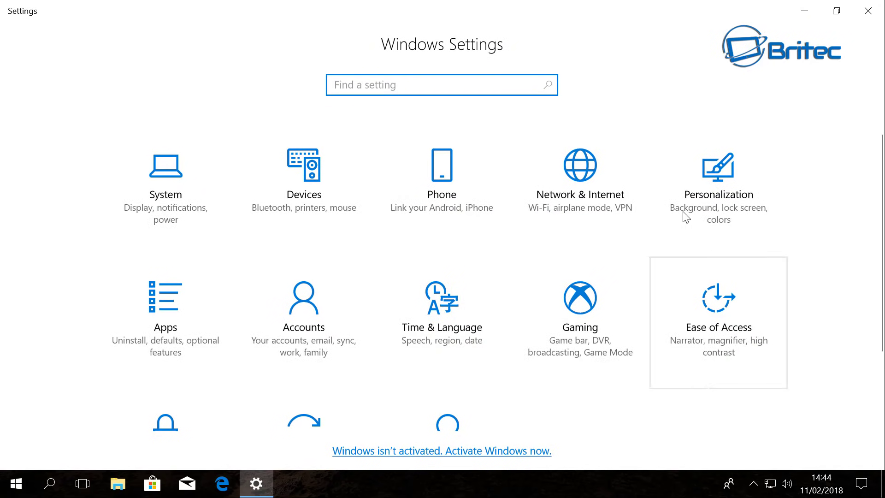
left_click(721, 191)
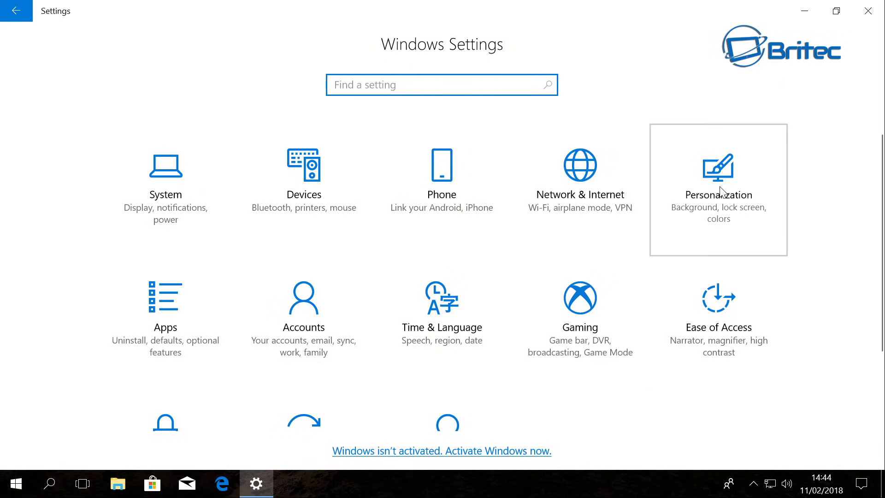
left_click(52, 251)
scroll(432, 197, "down", 3)
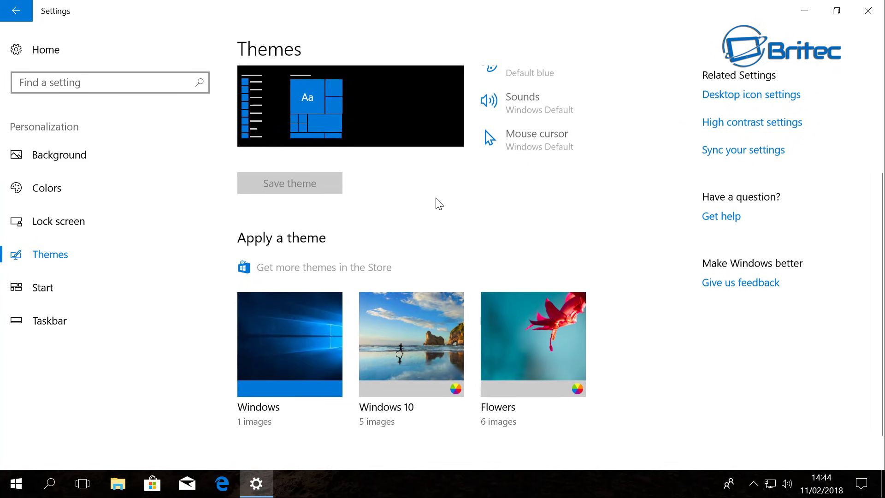
scroll(466, 203, "up", 2)
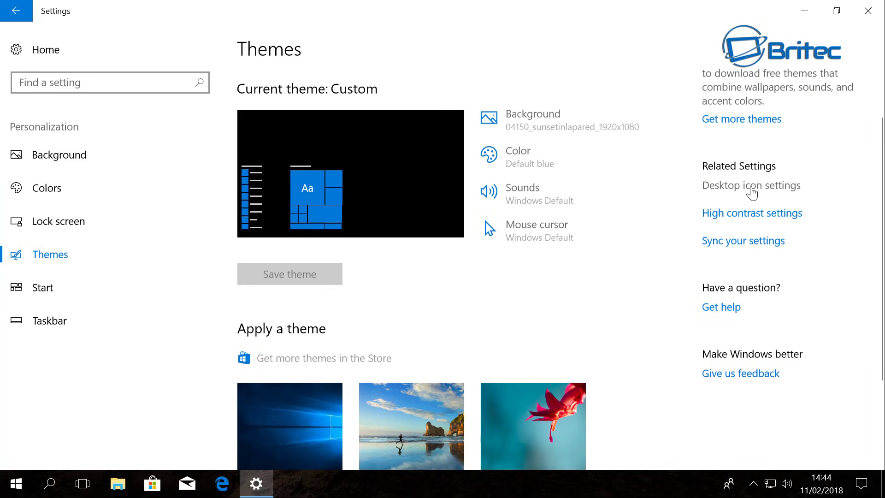
Enable the Computer, User's Files, Network and Control Panel desktop icons and apply them
left_click(756, 191)
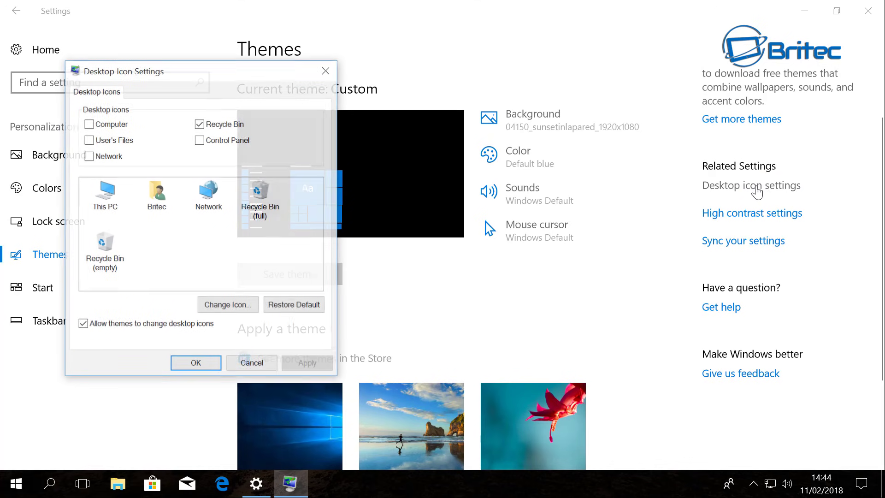
mouse_move(229, 76)
left_mouse_down()
mouse_move(412, 99)
mouse_move(450, 90)
mouse_move(425, 102)
mouse_move(439, 105)
left_mouse_up()
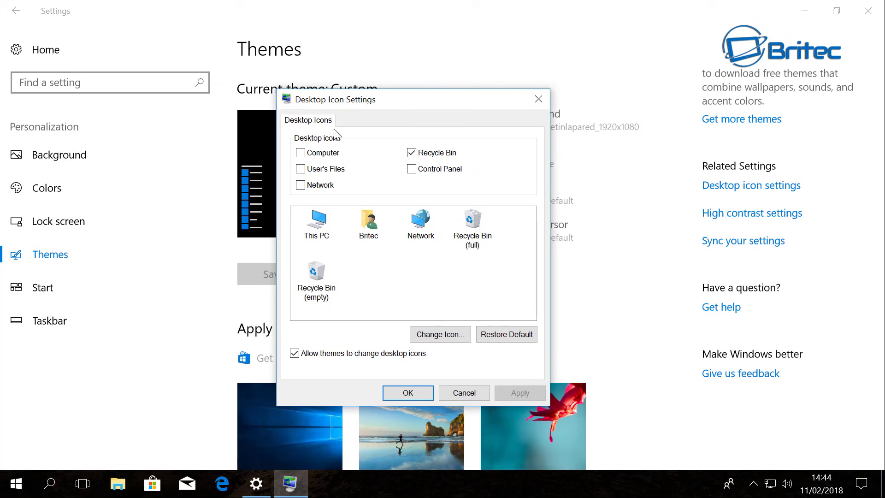
left_click(300, 153)
left_click(300, 169)
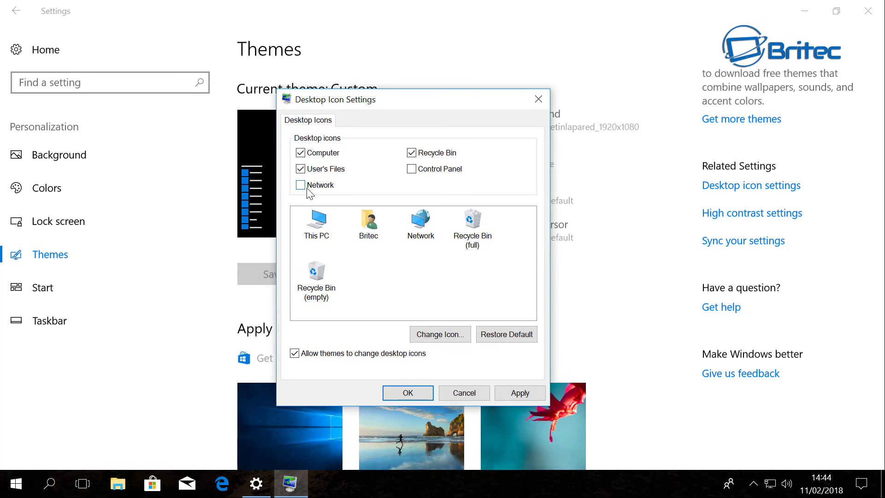
left_click(301, 184)
left_click(412, 169)
left_click(520, 393)
left_click(408, 393)
Minimize the Settings window to reveal the desktop
left_click(803, 11)
Turn on Show desktop icons from the desktop's View menu
right_click(392, 172)
left_click(329, 175)
right_click(363, 168)
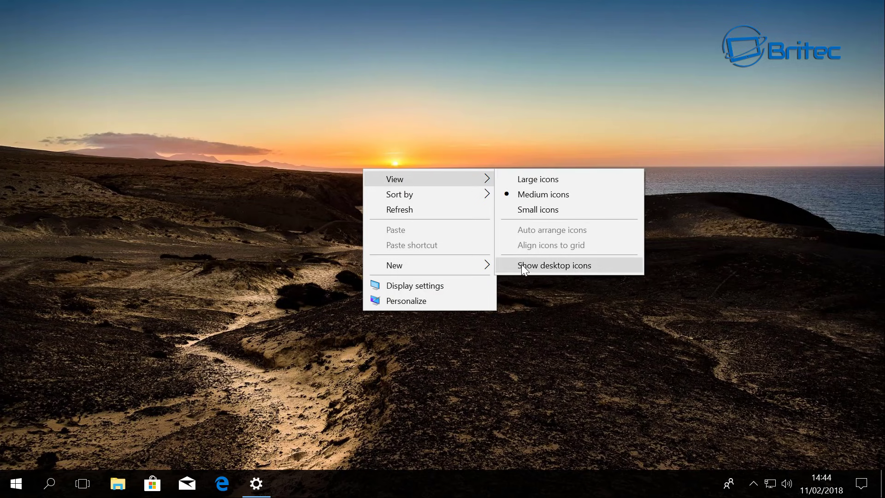
left_click(509, 267)
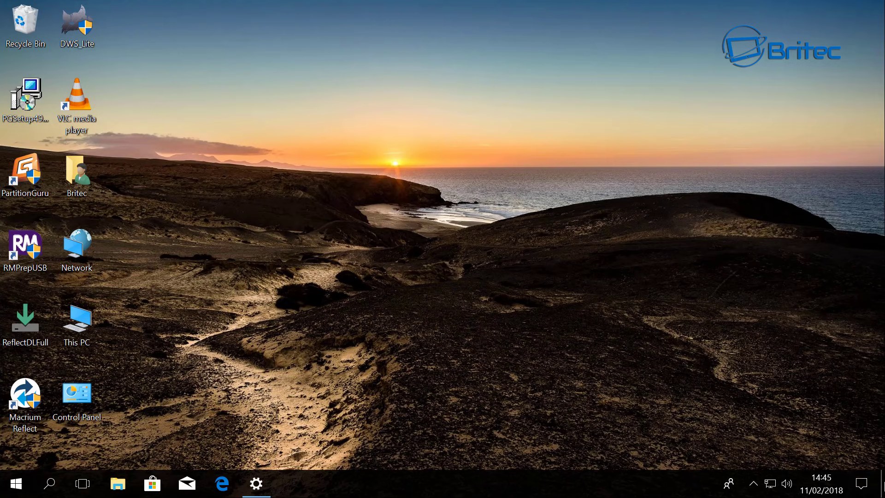
left_click(862, 483)
left_click(652, 460)
left_click(455, 377)
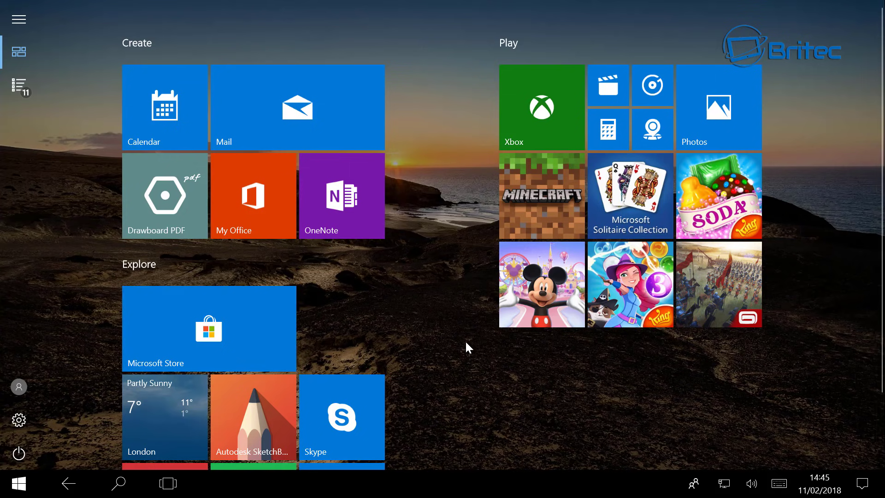
scroll(277, 298, "down", 2)
scroll(301, 284, "up", 2)
left_click(863, 484)
left_click(637, 446)
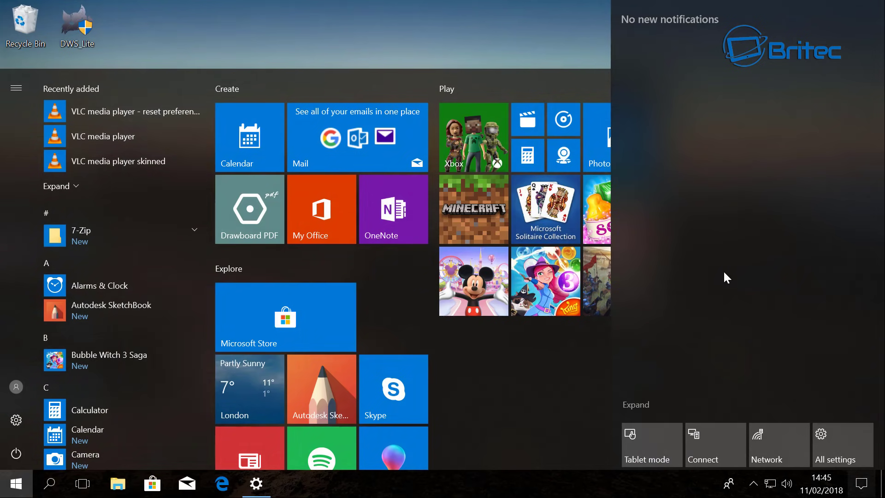
left_click(17, 483)
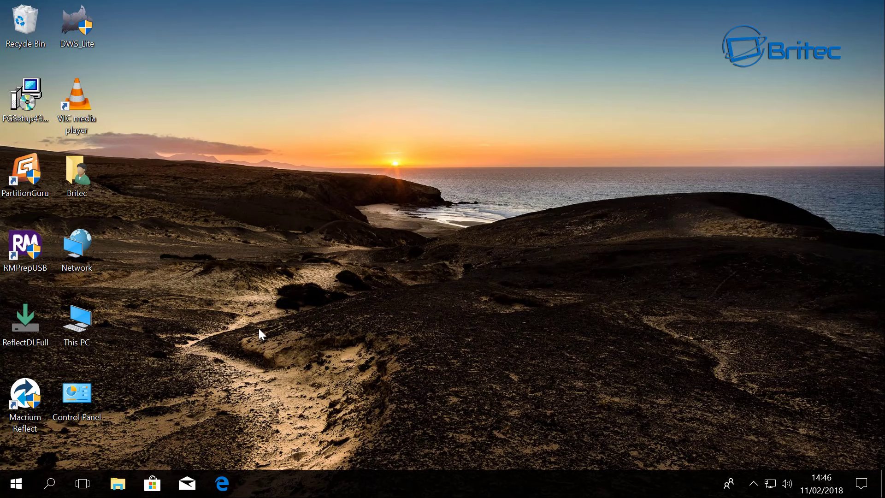
Browse This PC > Local Disk (C:) > Users to the Britec profile folder
left_click(117, 487)
left_click(206, 237)
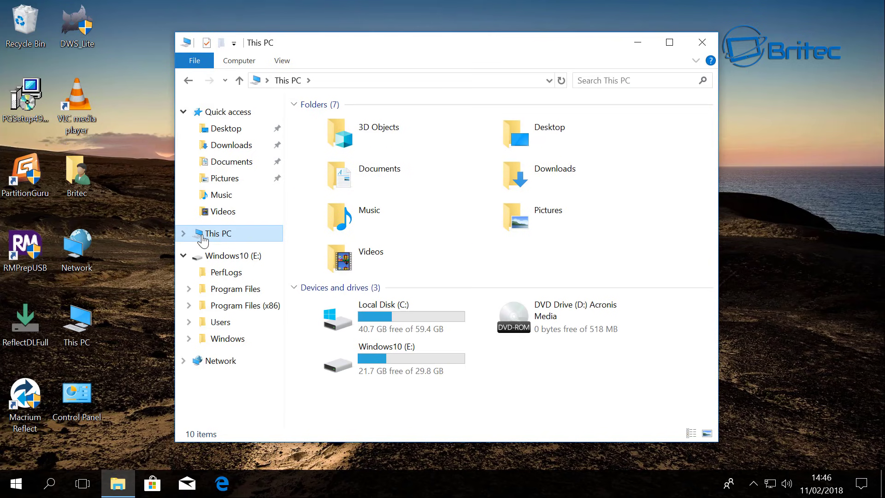
left_click(400, 316)
double_click(391, 317)
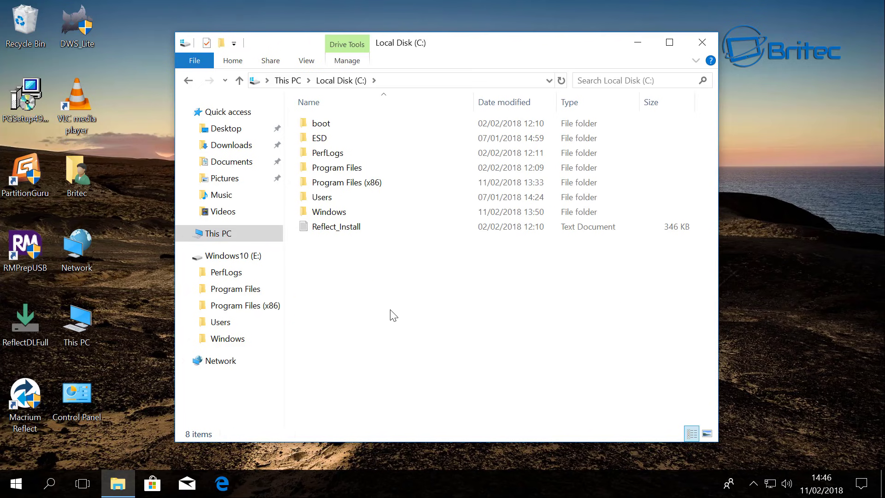
double_click(330, 203)
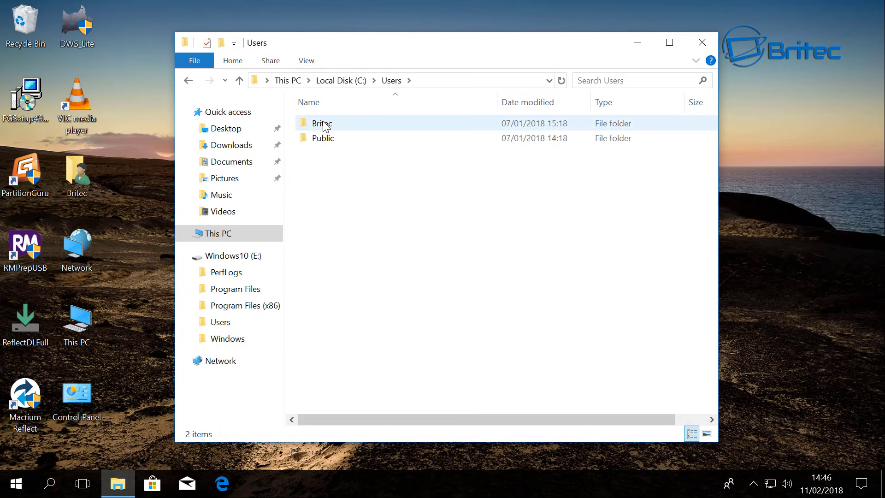
double_click(337, 128)
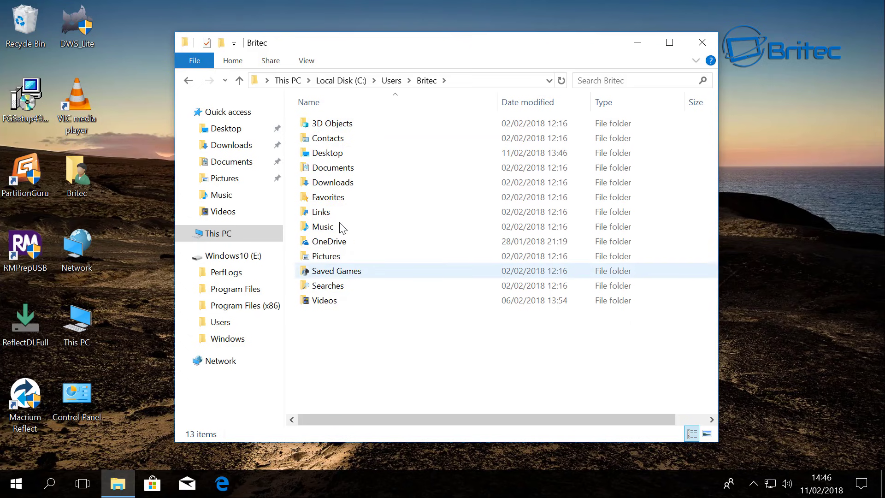
Show hidden items in the folder, revealing AppData and NTUSER.DAT
left_click(305, 61)
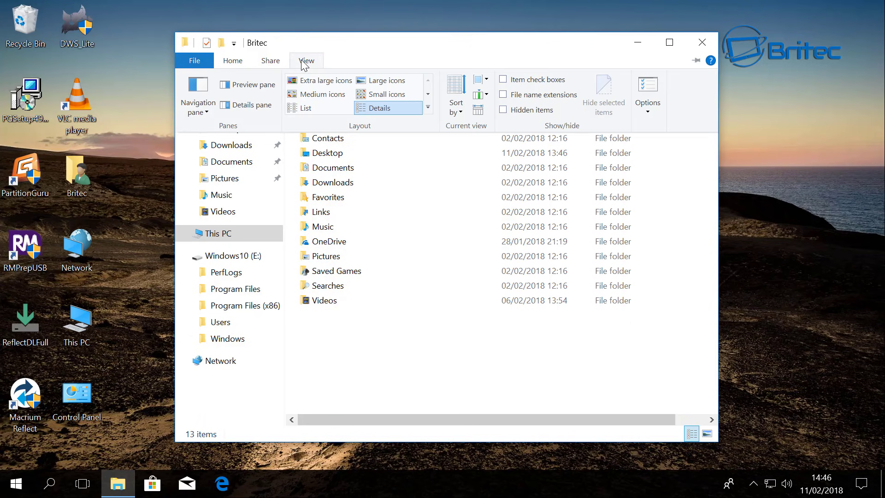
left_click(504, 110)
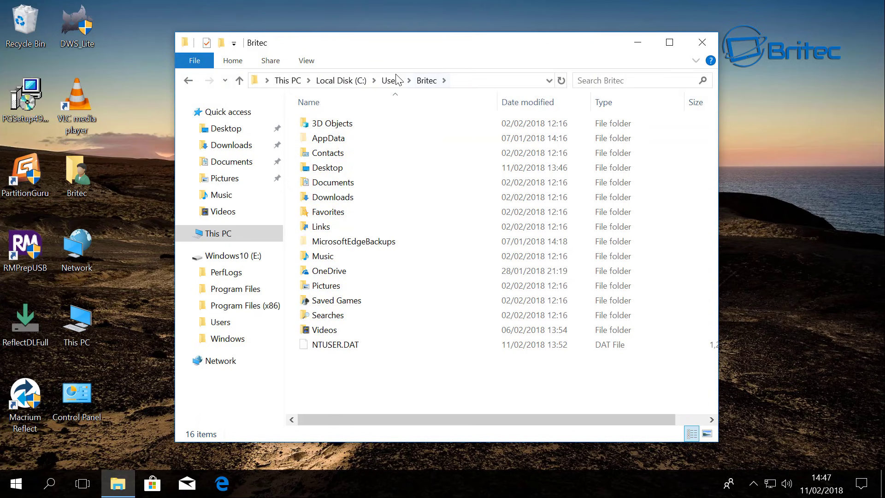
In Folder Options, stop hiding extensions for known file types and apply
left_click(308, 61)
left_click(648, 107)
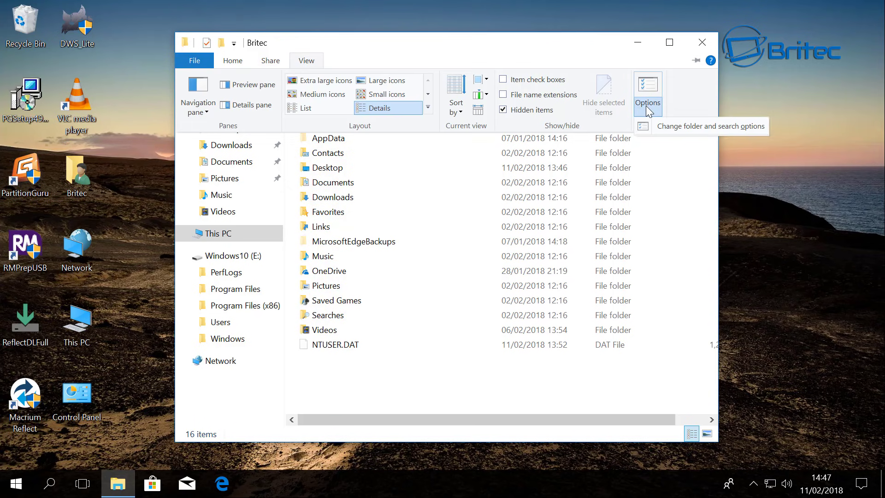
left_click(664, 126)
left_click_drag(293, 118, 399, 92)
left_click(332, 109)
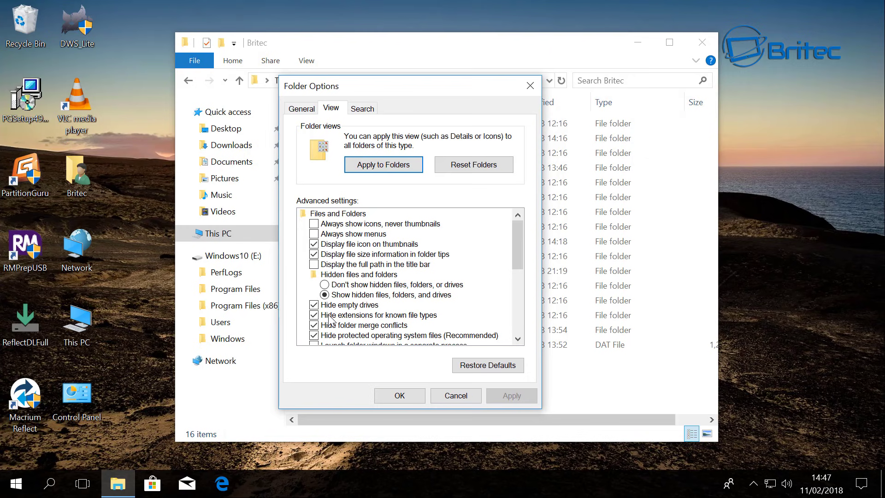
scroll(430, 308, "down", 2)
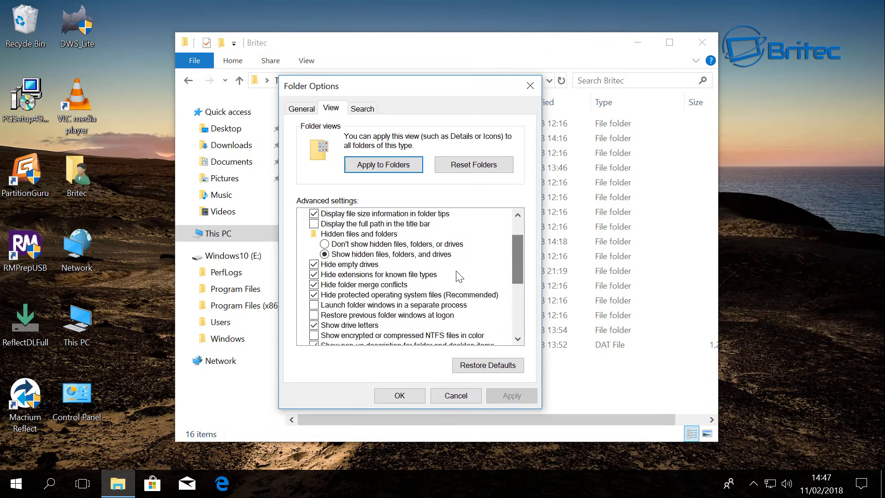
left_click(313, 274)
left_click(510, 395)
left_click(400, 394)
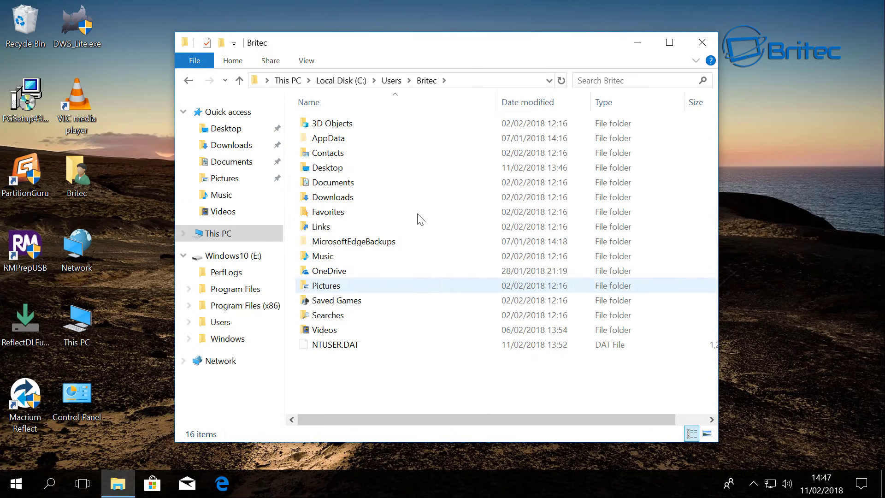
Delete IconCache.db from AppData\Local and close File Explorer
double_click(329, 144)
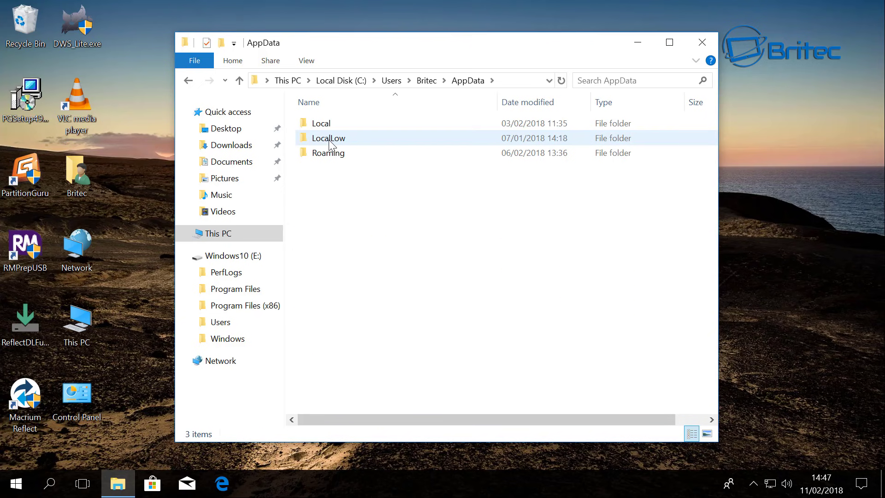
double_click(328, 125)
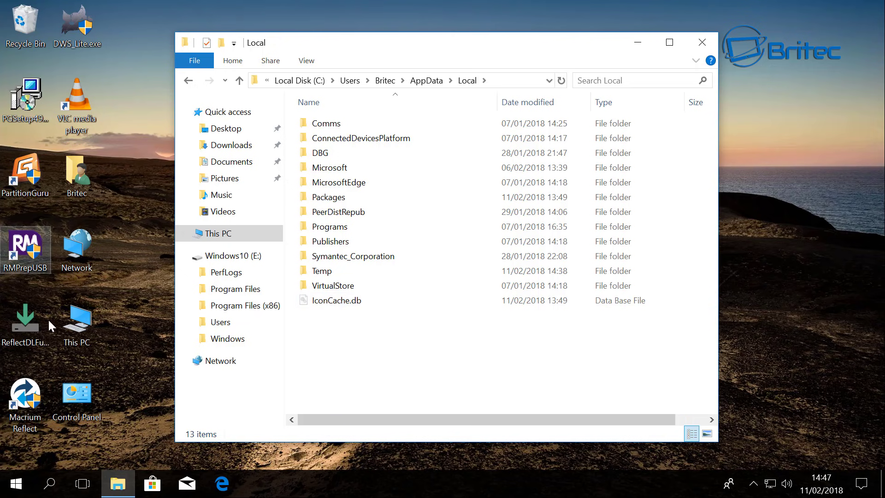
right_click(320, 300)
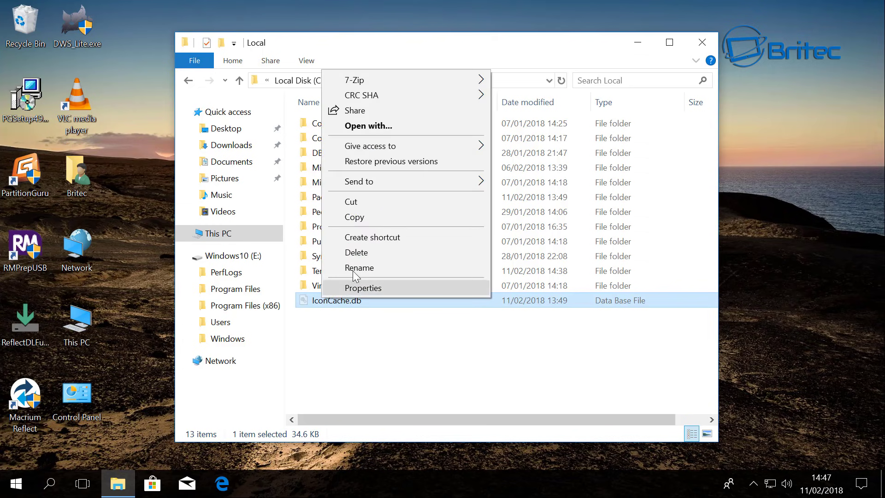
left_click(362, 253)
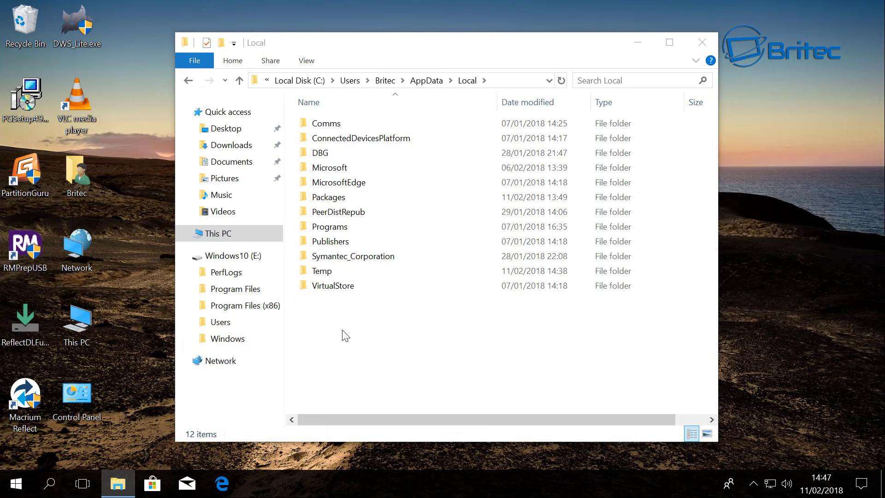
left_click(700, 43)
Restart the computer from the Start menu's power options
left_click(16, 481)
left_click(16, 454)
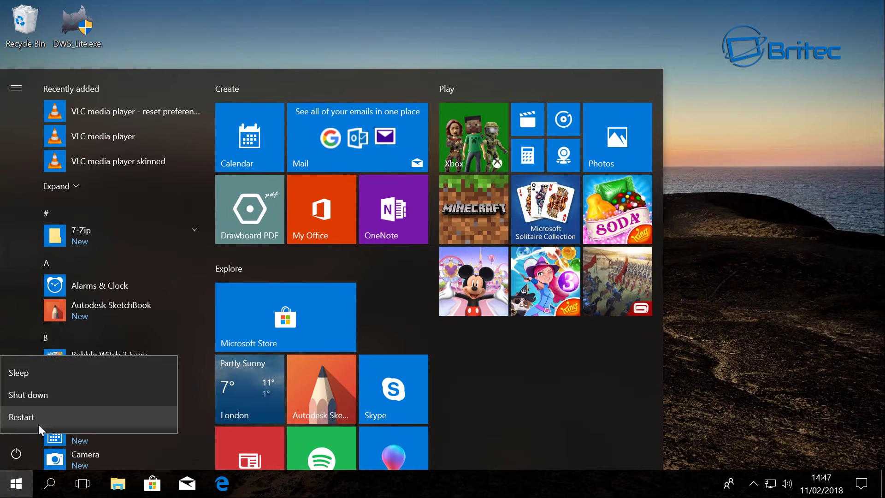
left_click(27, 414)
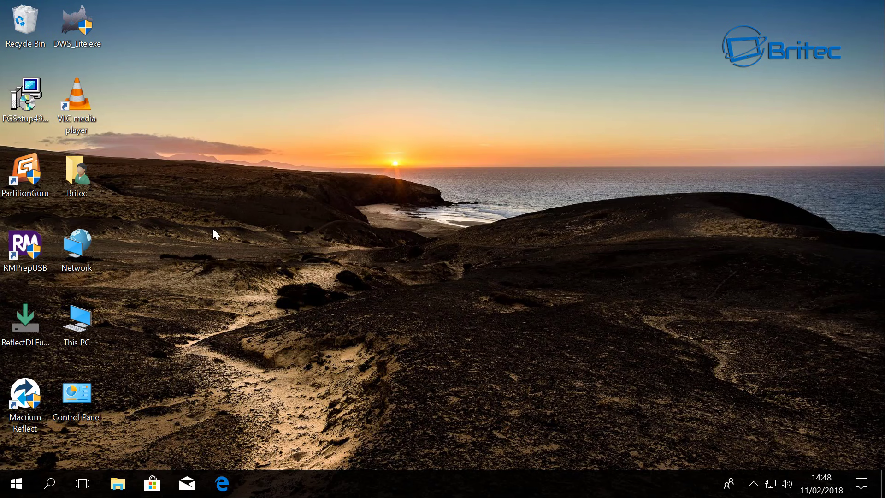
Run Command Prompt as administrator and launch the sfc /scannow scan
left_click(50, 484)
type("cmd")
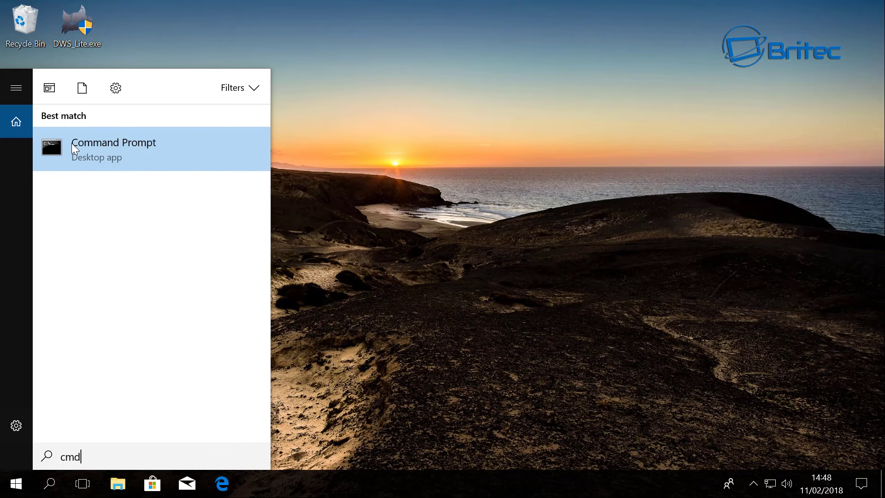
right_click(86, 145)
left_click(140, 157)
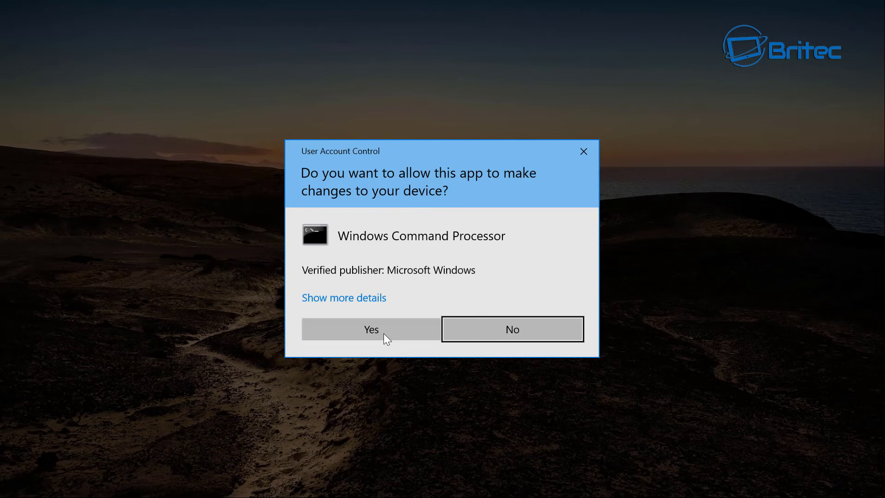
left_click(383, 333)
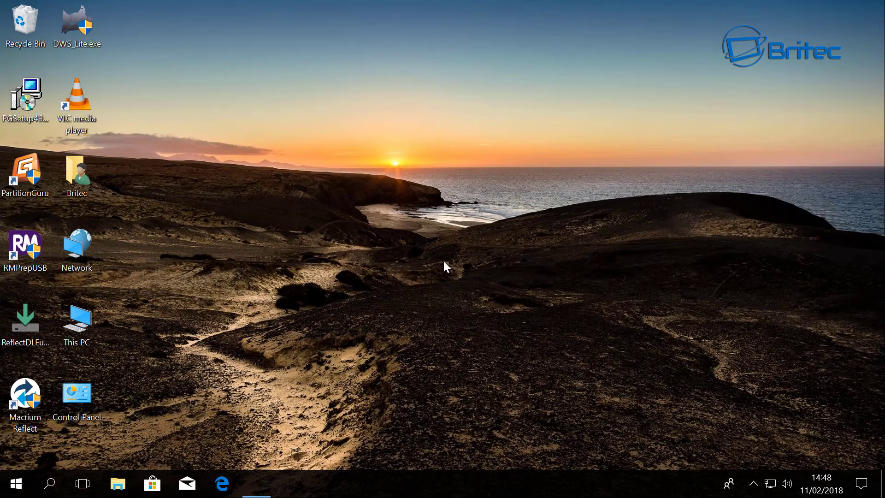
left_click_drag(410, 77, 393, 81)
type("sfc /scannow")
key("Return")
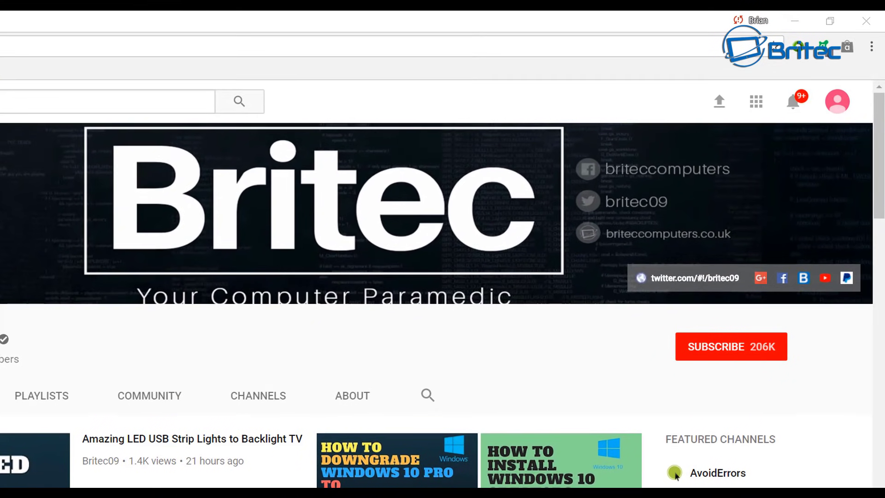
Subscribe to the Britec YouTube channel
left_click(741, 358)
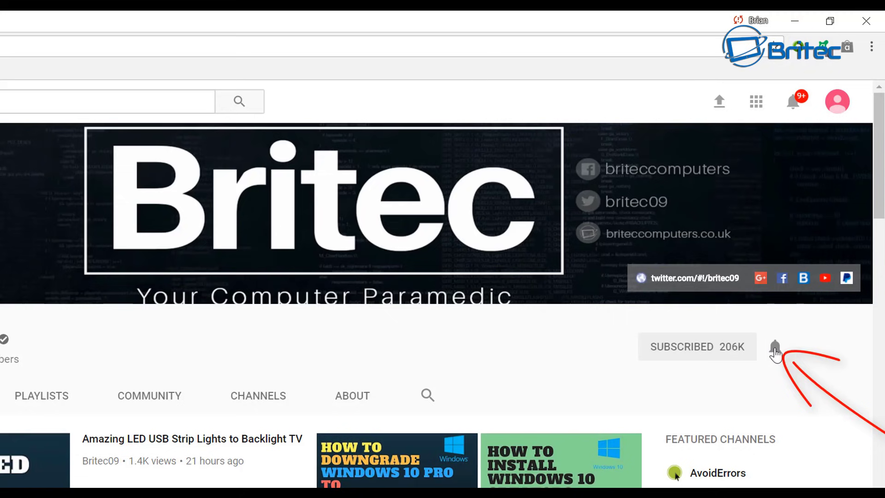